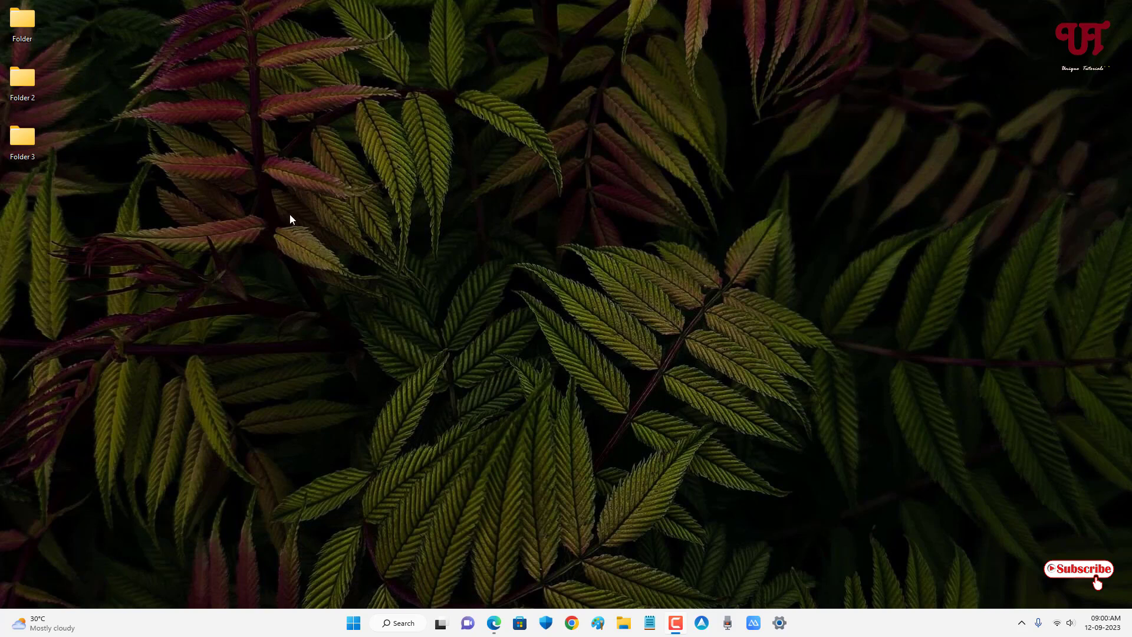
Inspect the contents of Folder, Folder 2 and Folder 3 on the desktop.
{"action": "double_click", "coordinate": [15, 27]}
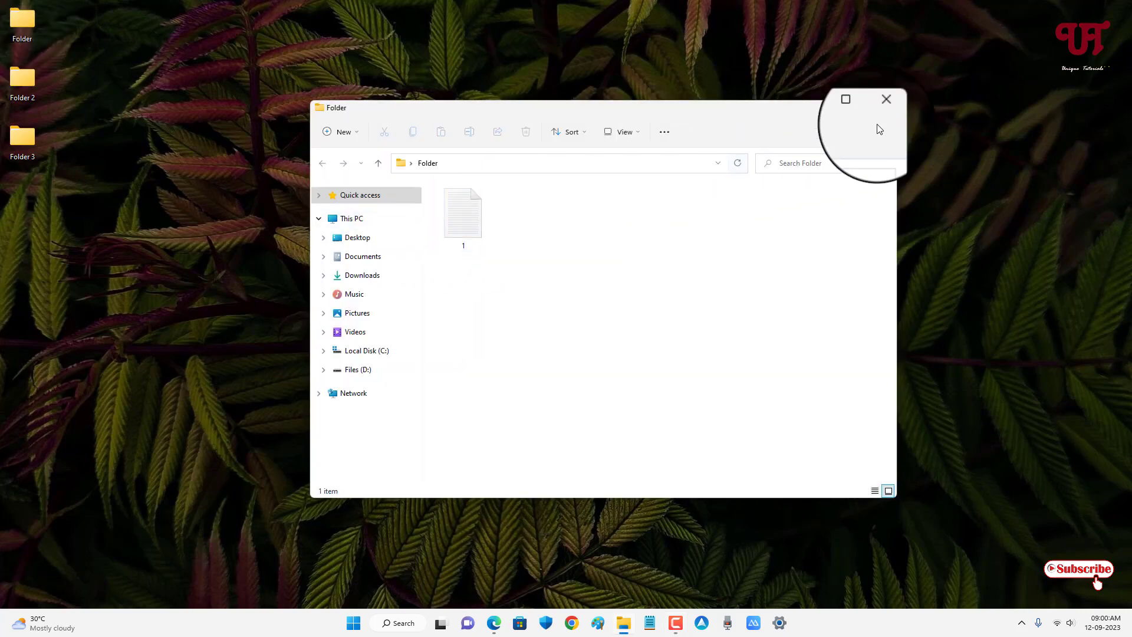
{"action": "left_click", "coordinate": [883, 108]}
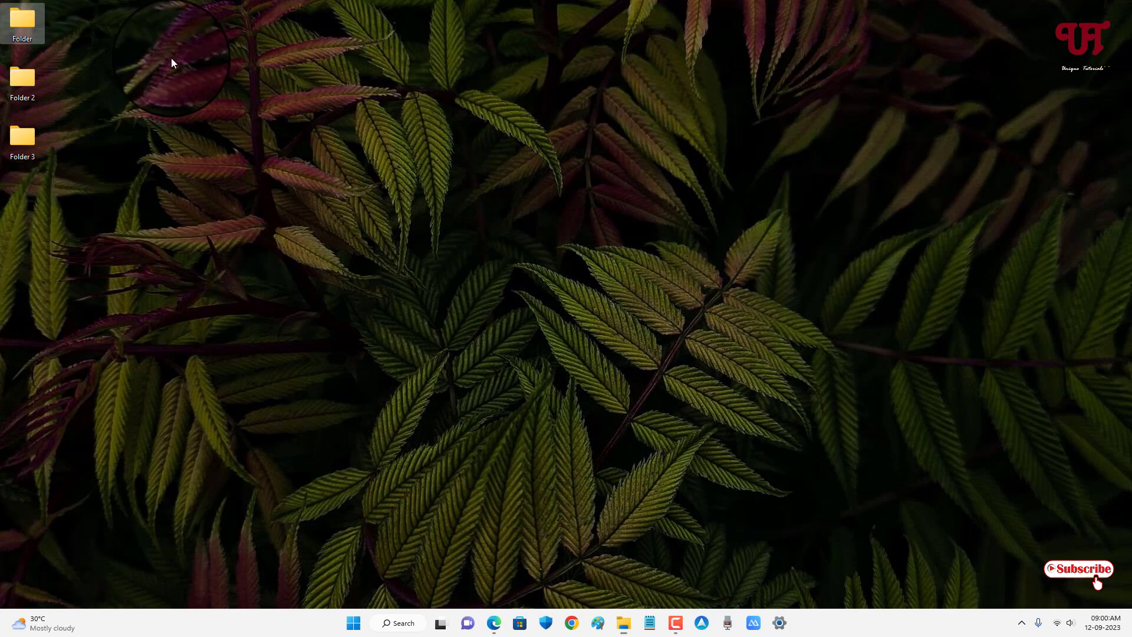
{"action": "double_click", "coordinate": [20, 89]}
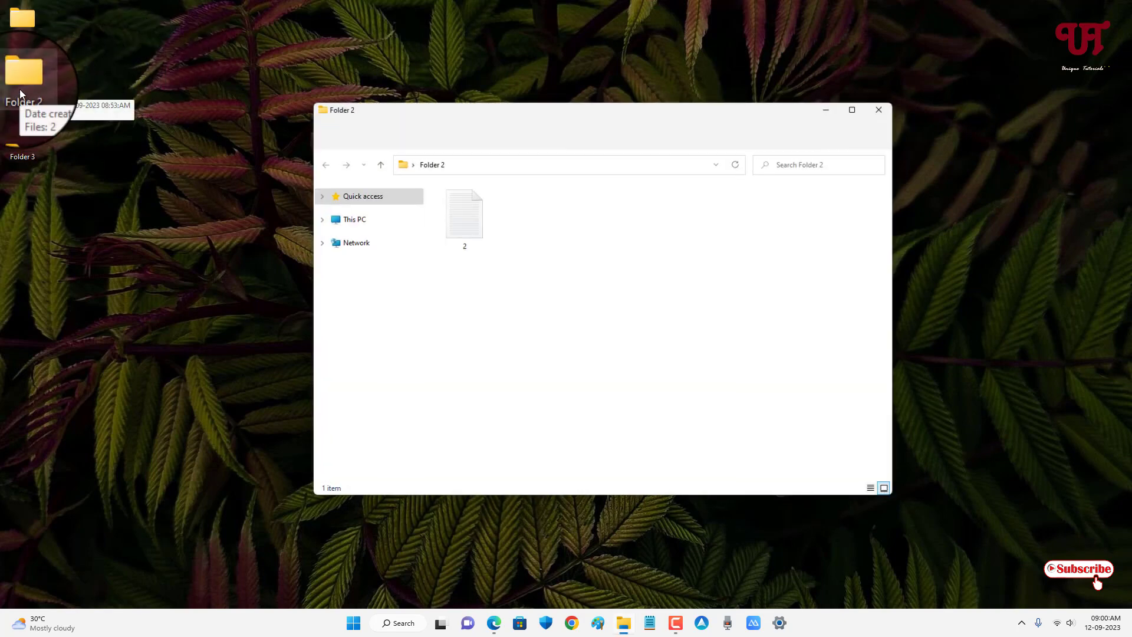
{"action": "left_click", "coordinate": [891, 114]}
{"action": "double_click", "coordinate": [22, 147]}
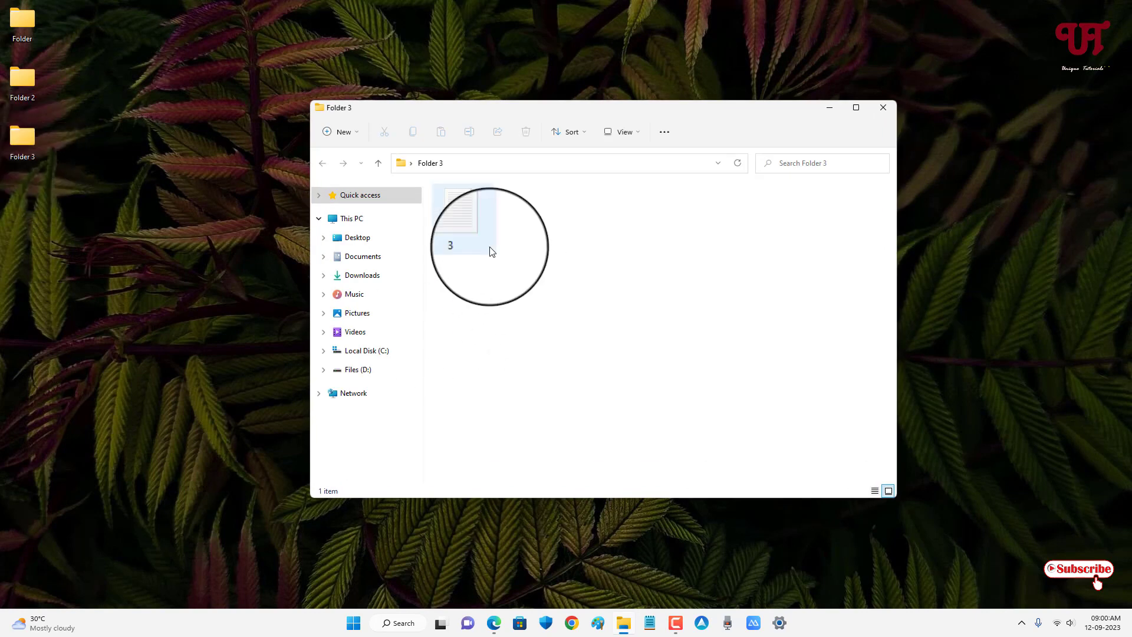
{"action": "left_click", "coordinate": [895, 112]}
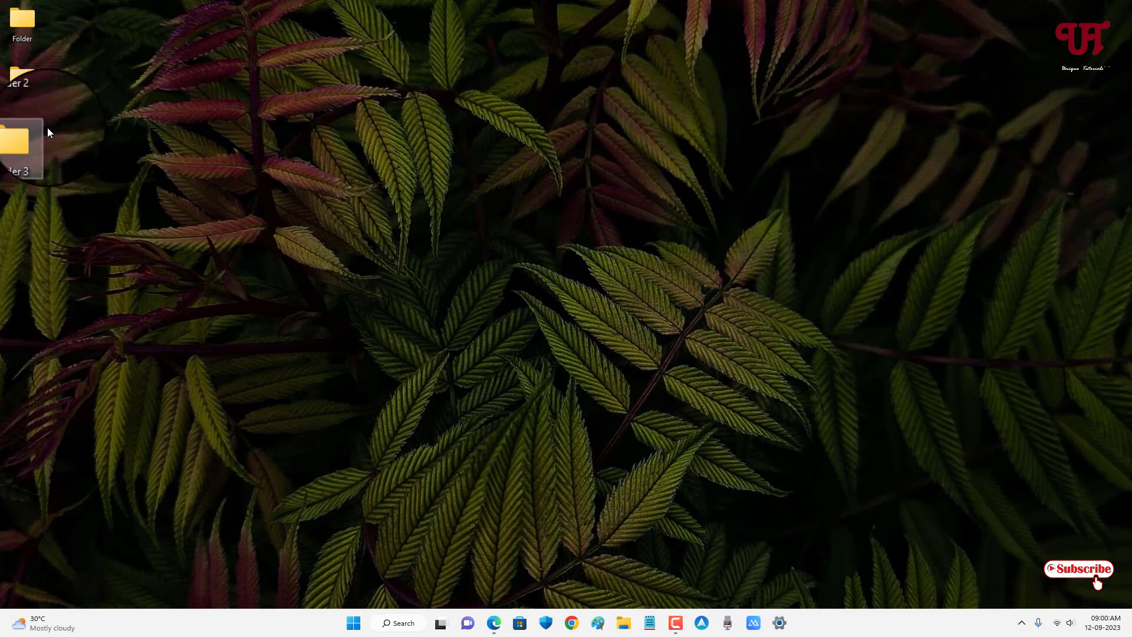
{"action": "double_click", "coordinate": [14, 80]}
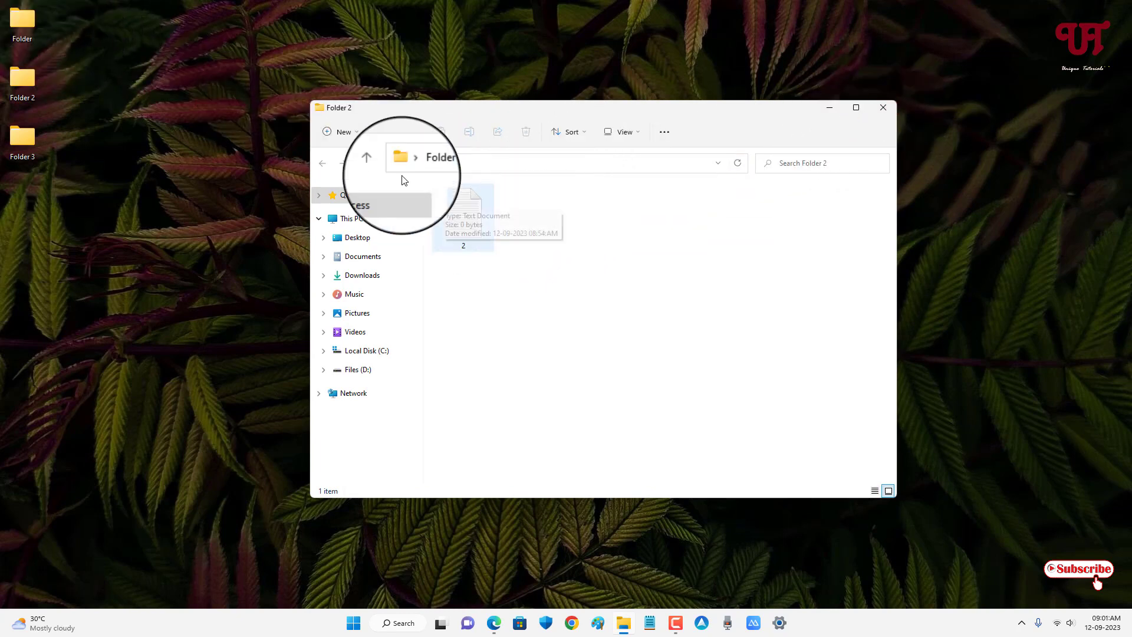
{"action": "left_click", "coordinate": [881, 114]}
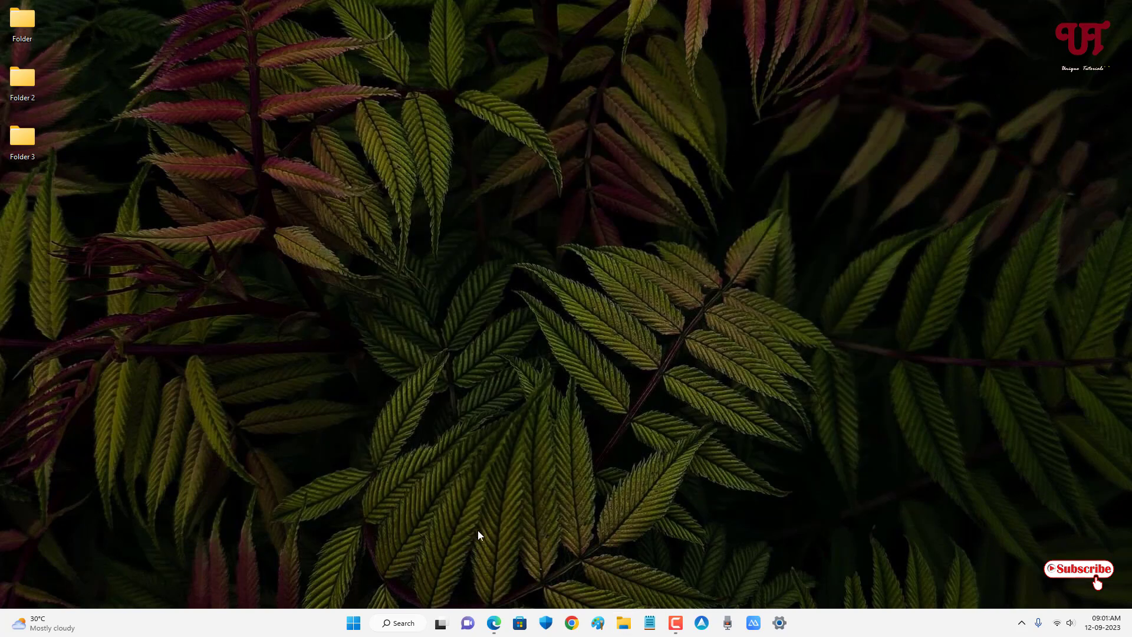
Search for Vovsoft Merge Multiple Folders and download the portable zip from vovsoft.com.
{"action": "left_click", "coordinate": [493, 622]}
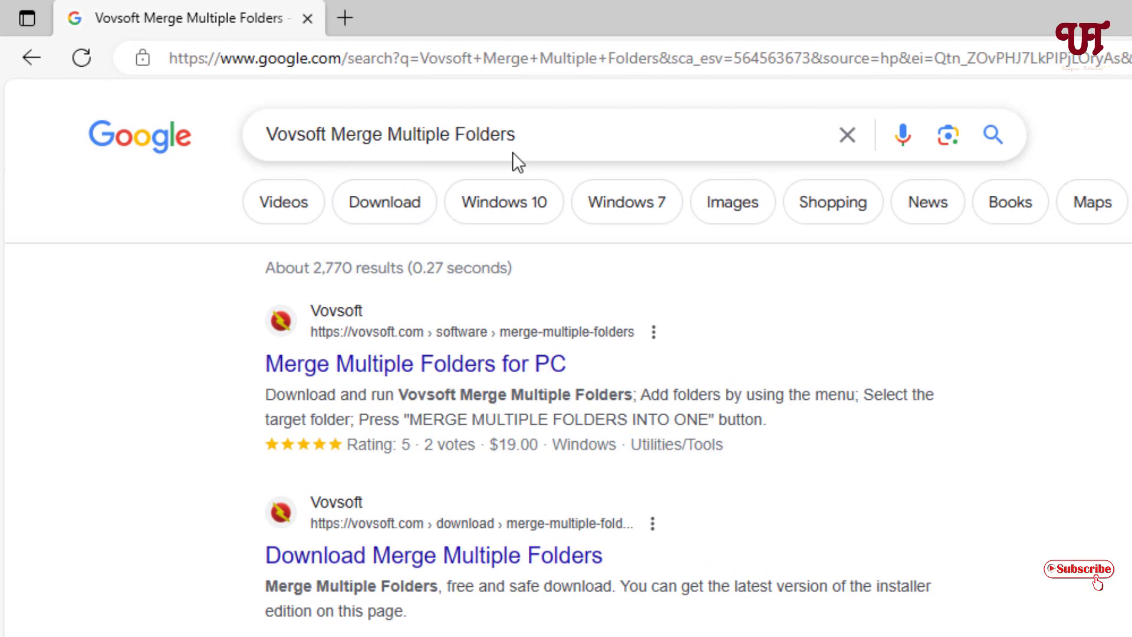
{"action": "left_click", "coordinate": [405, 377]}
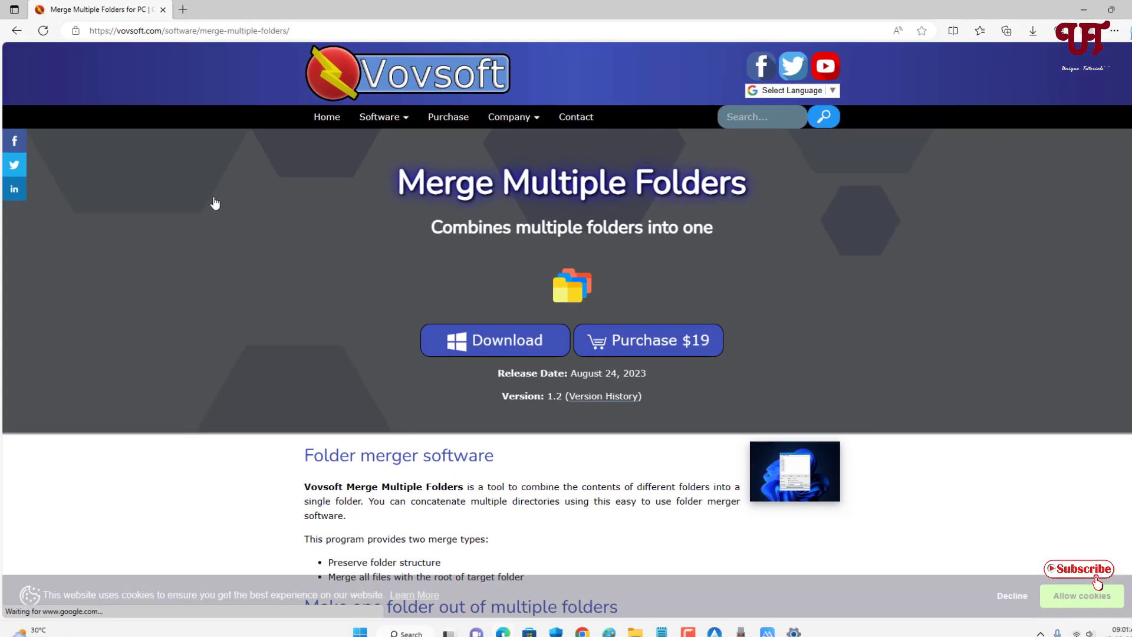
{"action": "mouse_move", "coordinate": [469, 336]}
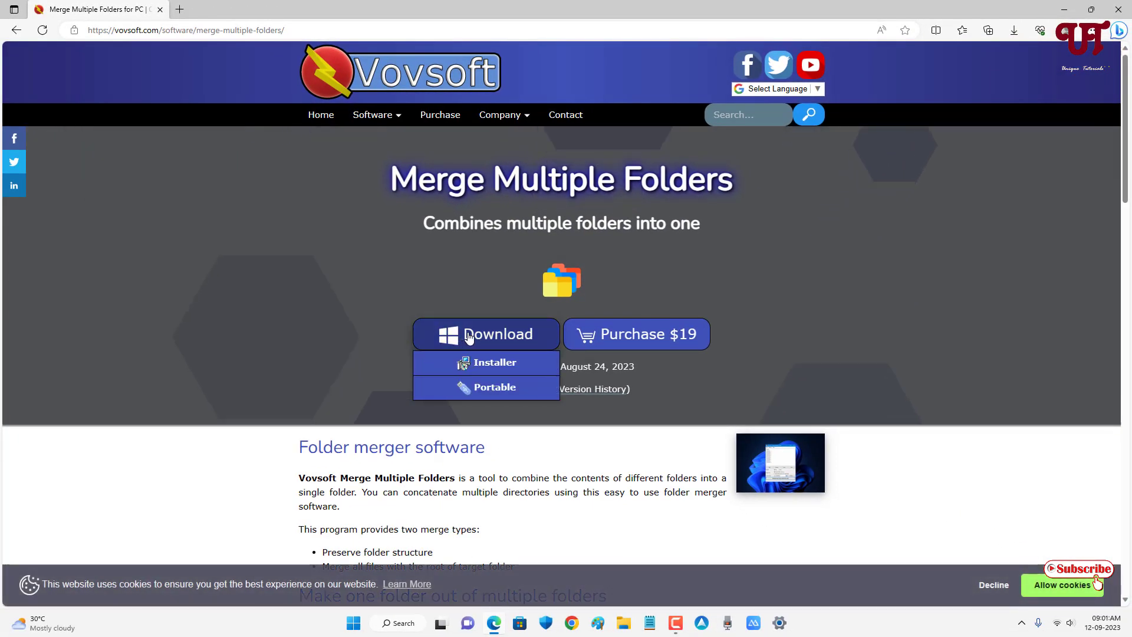
{"action": "left_click", "coordinate": [492, 390]}
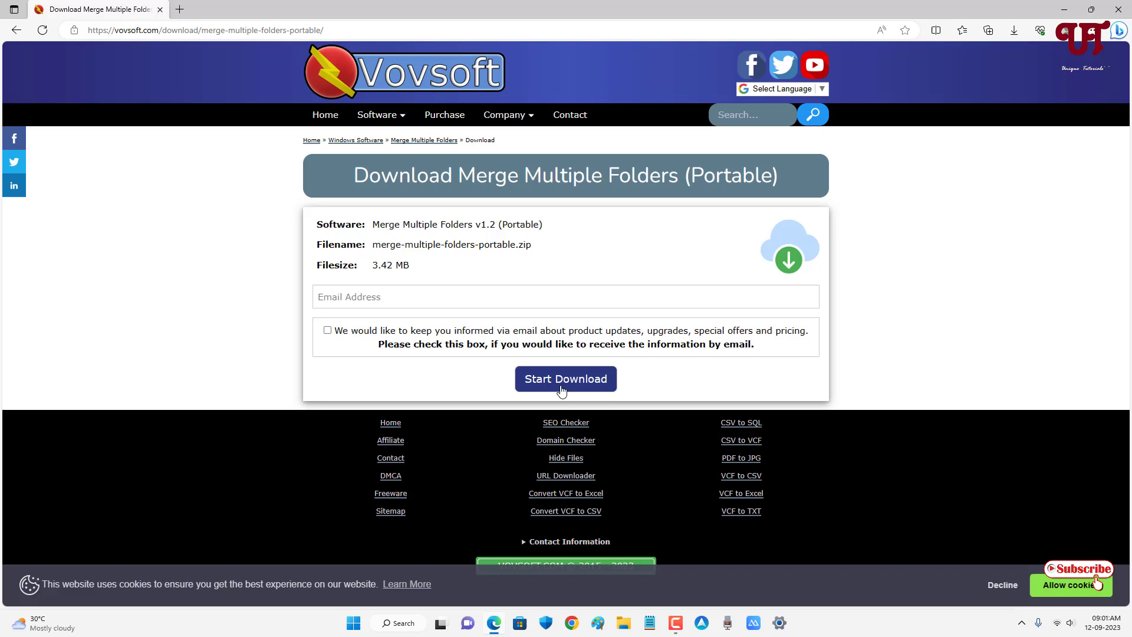
{"action": "left_click", "coordinate": [561, 388]}
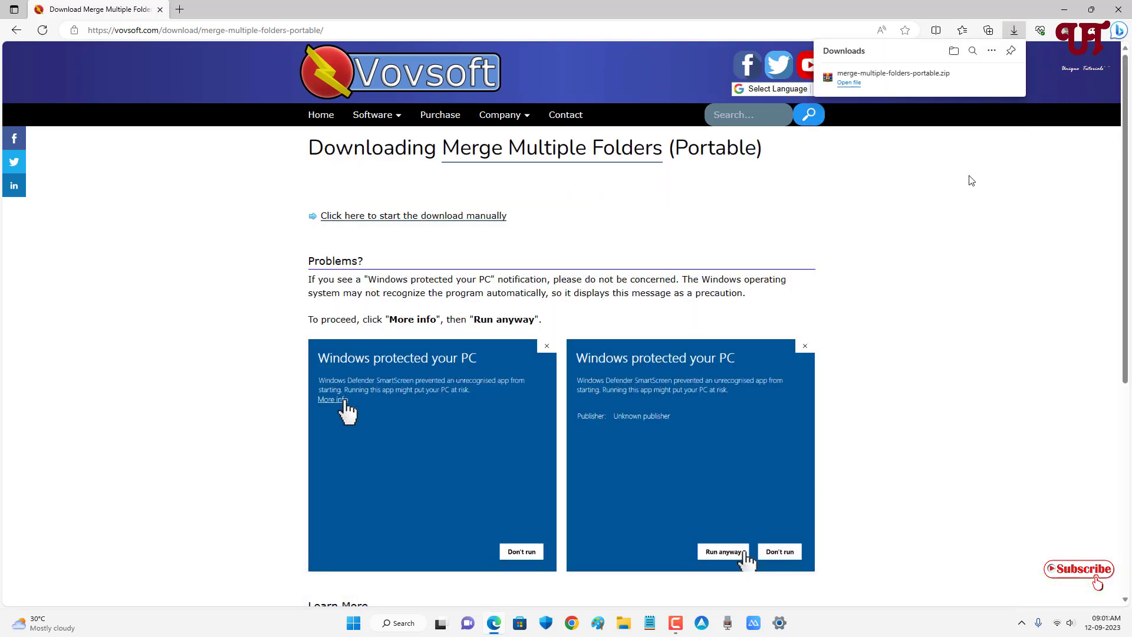
Extract merge-multiple-folders-portable.zip into Downloads using WinRAR.
{"action": "left_click", "coordinate": [974, 77]}
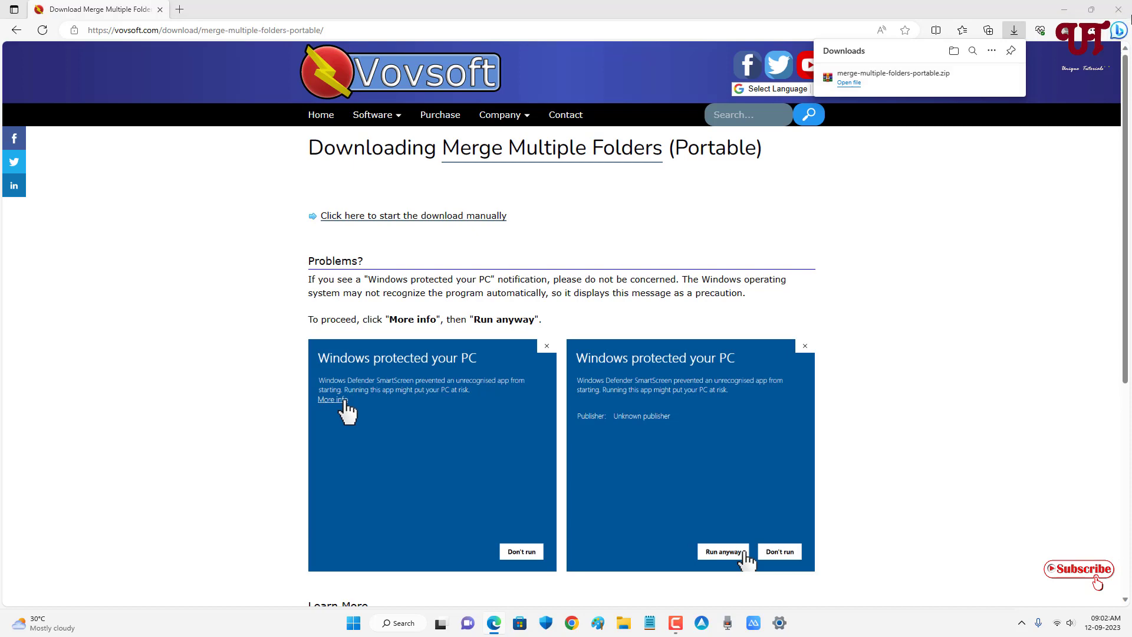
{"action": "left_click", "coordinate": [1124, 10]}
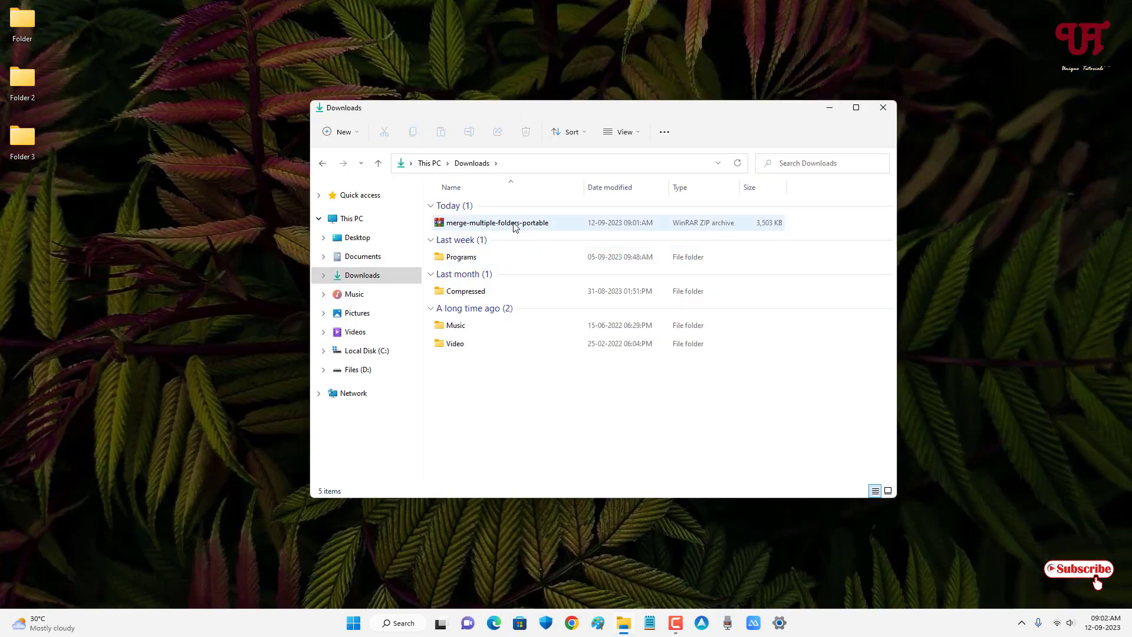
{"action": "double_click", "coordinate": [514, 225]}
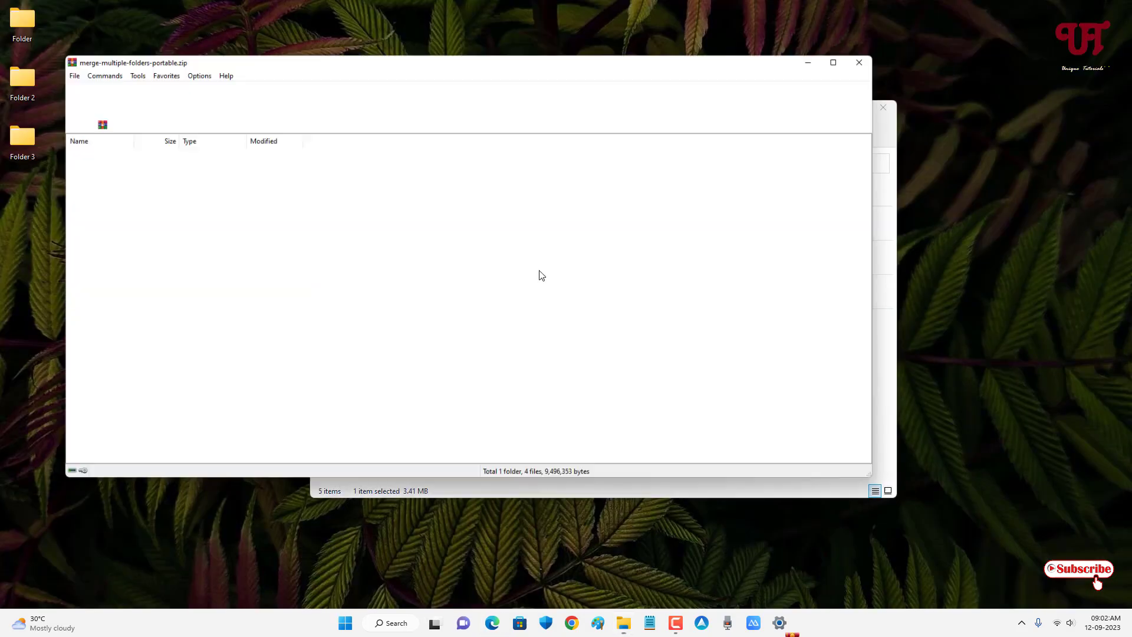
{"action": "left_click", "coordinate": [104, 94]}
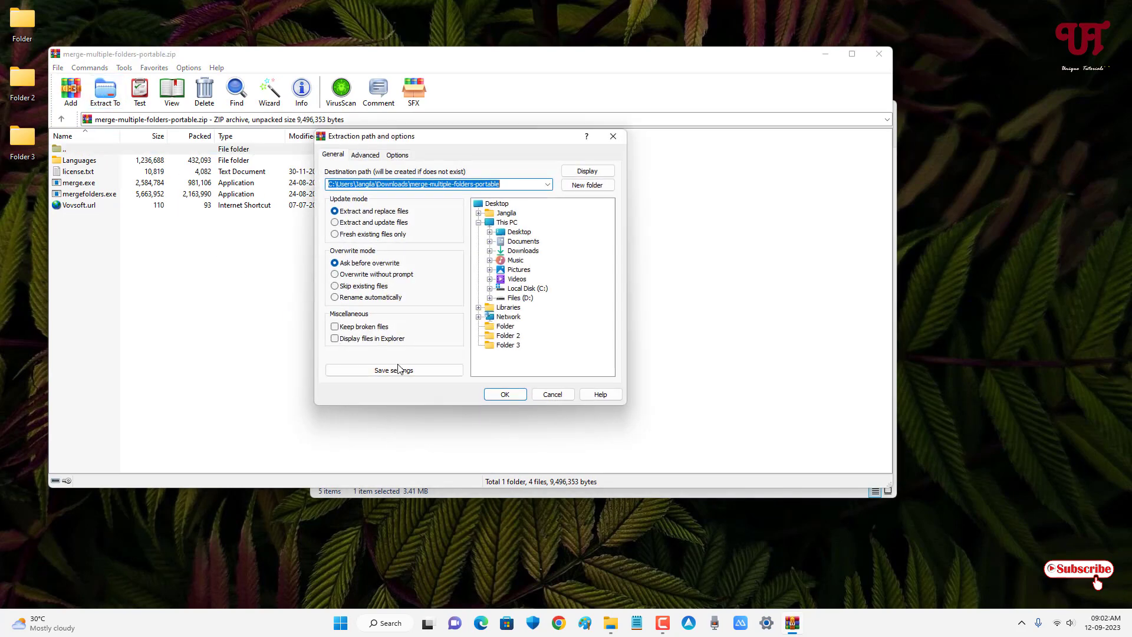
{"action": "left_click", "coordinate": [507, 395]}
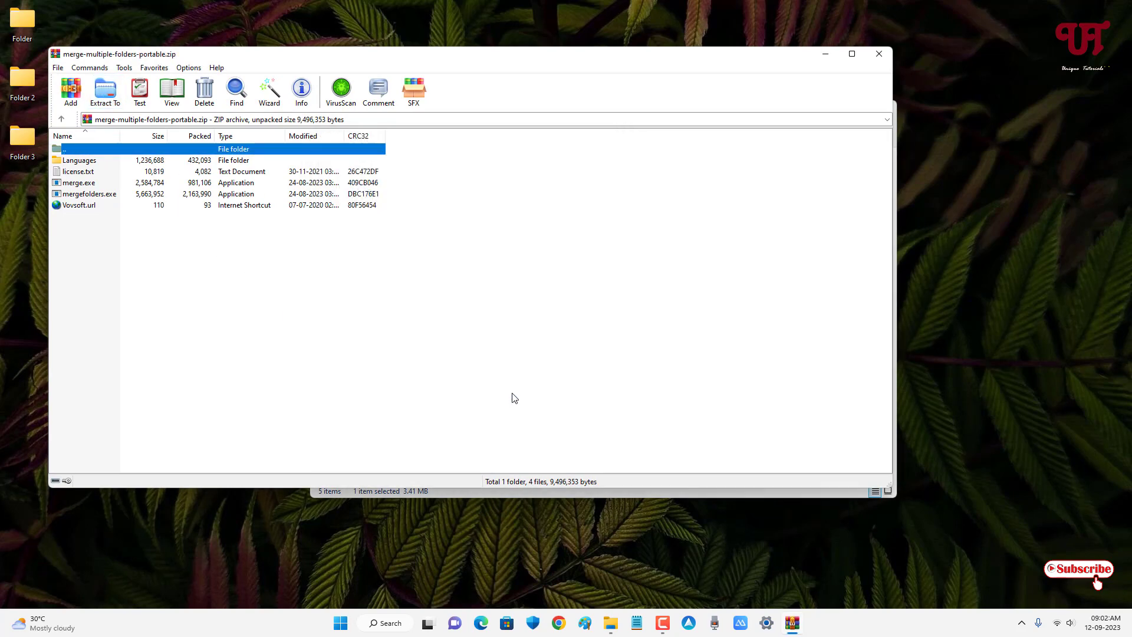
Close WinRAR and run mergefolders.exe from the extracted merge-multiple-folders-portable folder.
{"action": "left_click", "coordinate": [879, 53]}
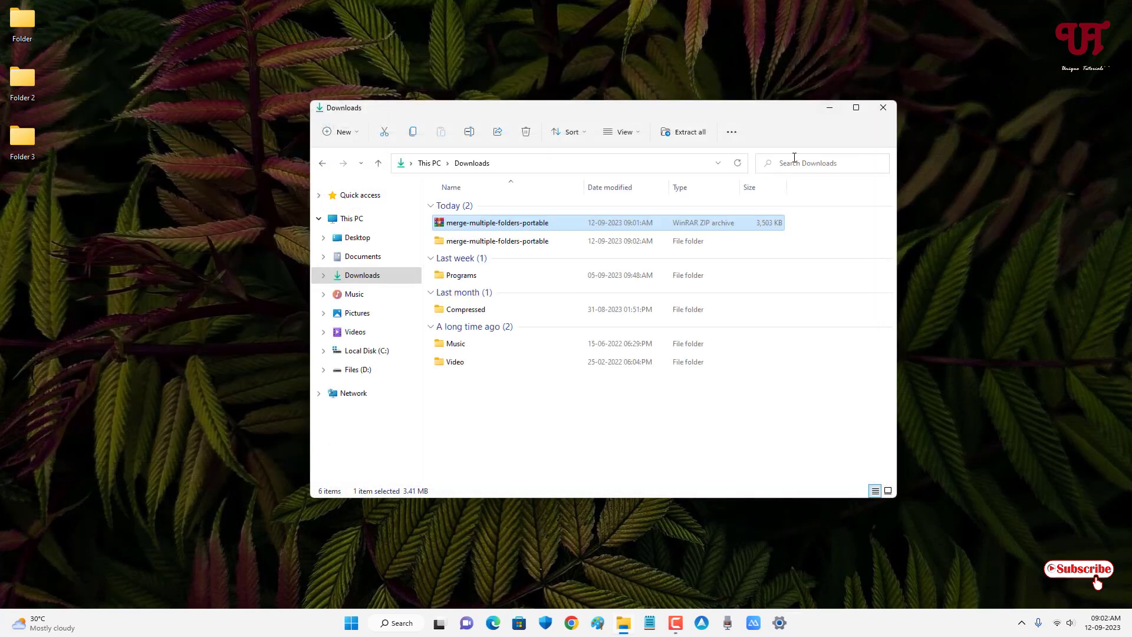
{"action": "double_click", "coordinate": [508, 244]}
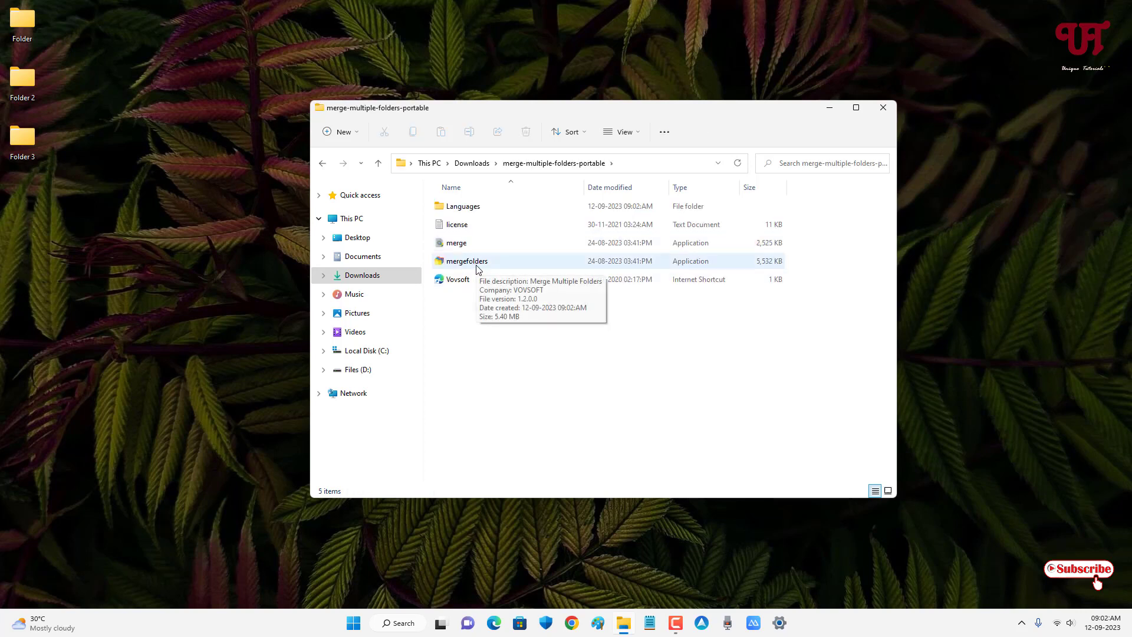
{"action": "double_click", "coordinate": [479, 265]}
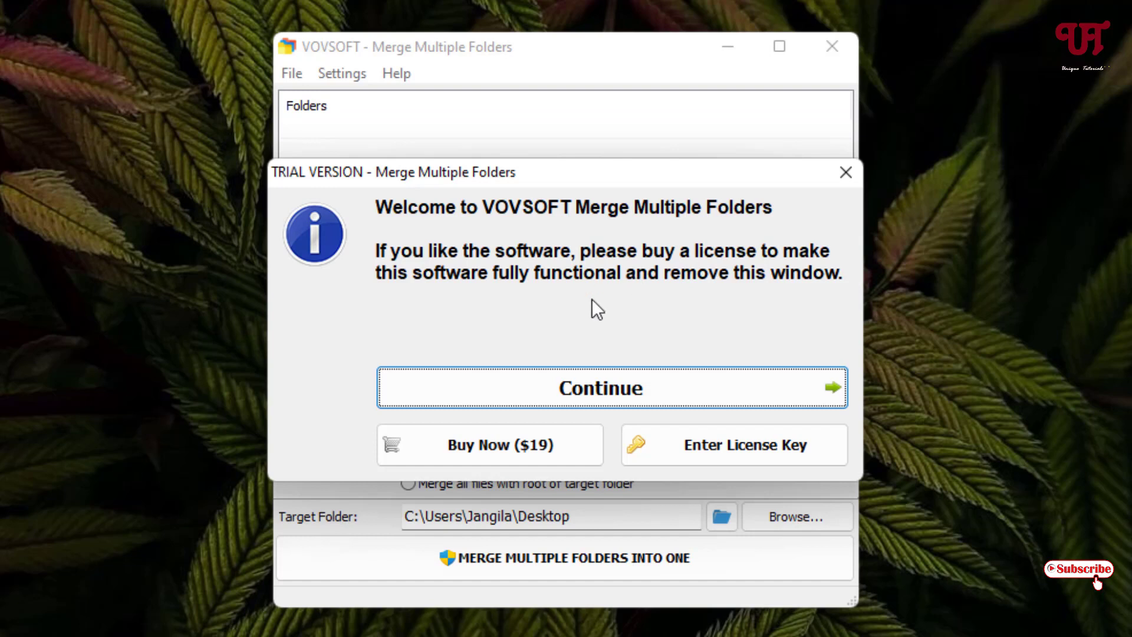
Continue past the TRIAL VERSION notice to the main window.
{"action": "left_click", "coordinate": [607, 394]}
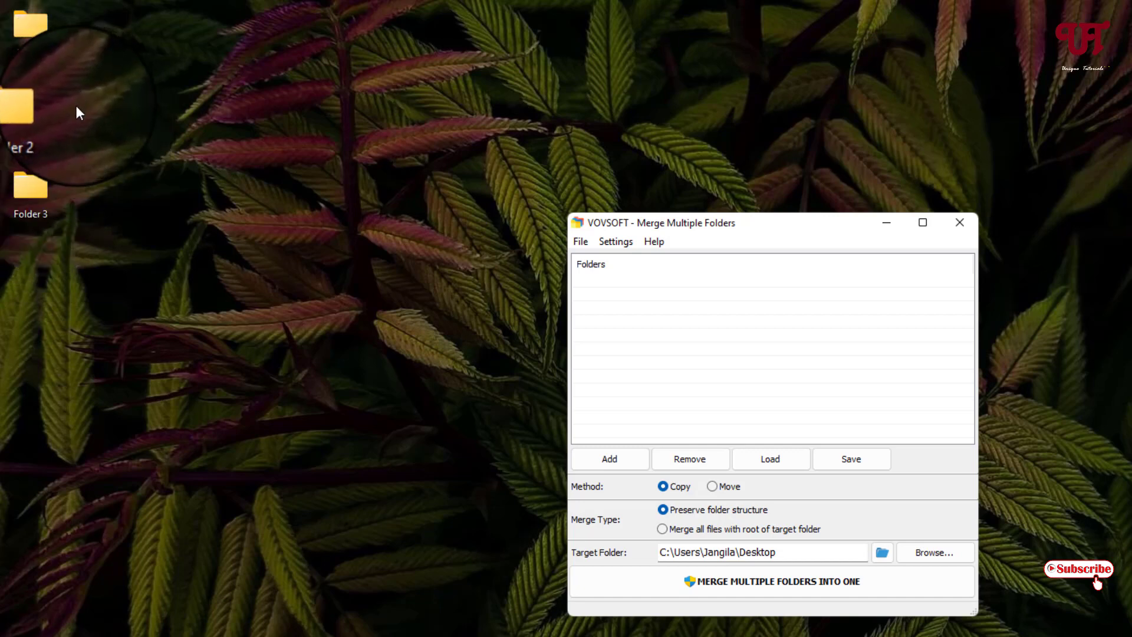
Drag Folder 2 and Folder 3 into the Folders list and choose Move.
{"action": "left_click_drag", "start_coordinate": [75, 105], "coordinate": [635, 378]}
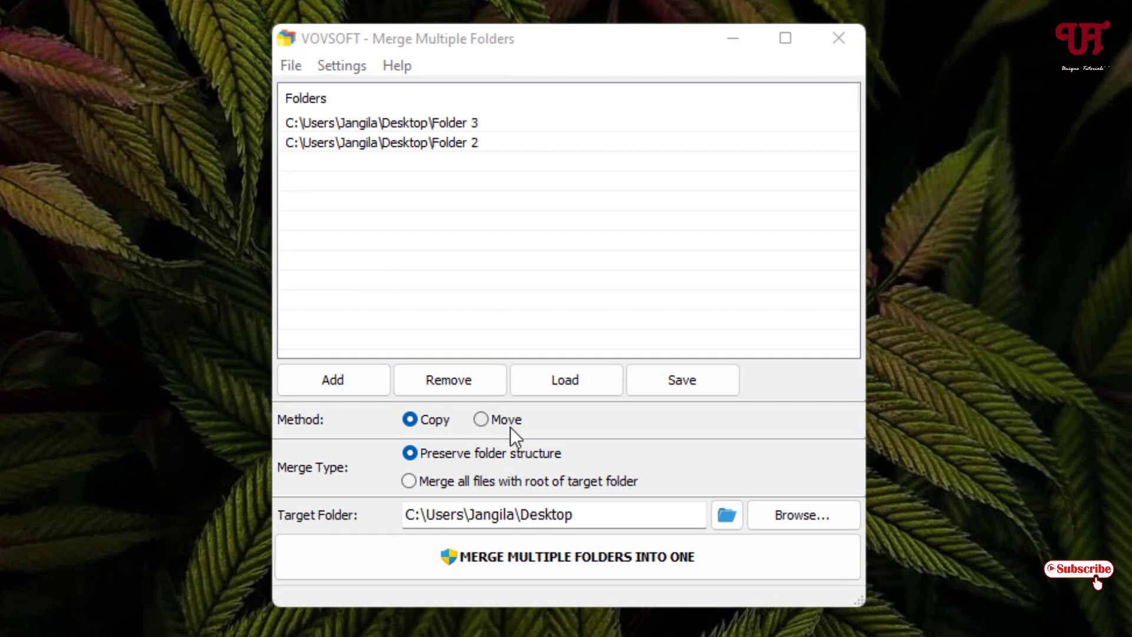
{"action": "left_click", "coordinate": [488, 420]}
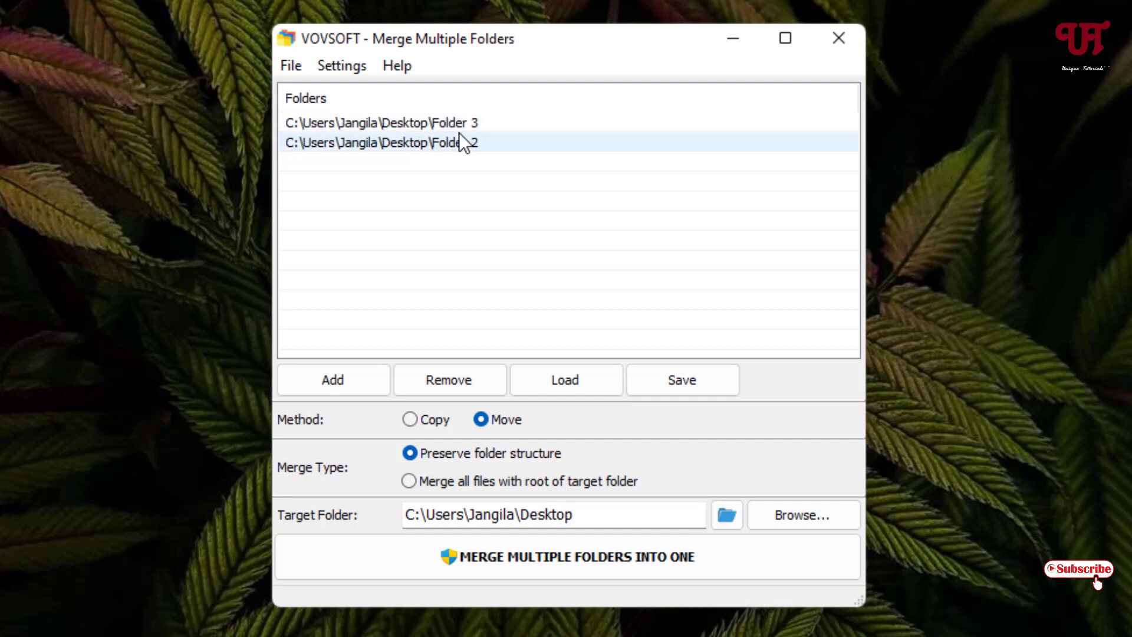
Browse to Desktop > Folder and select it as the target folder.
{"action": "left_click", "coordinate": [798, 516]}
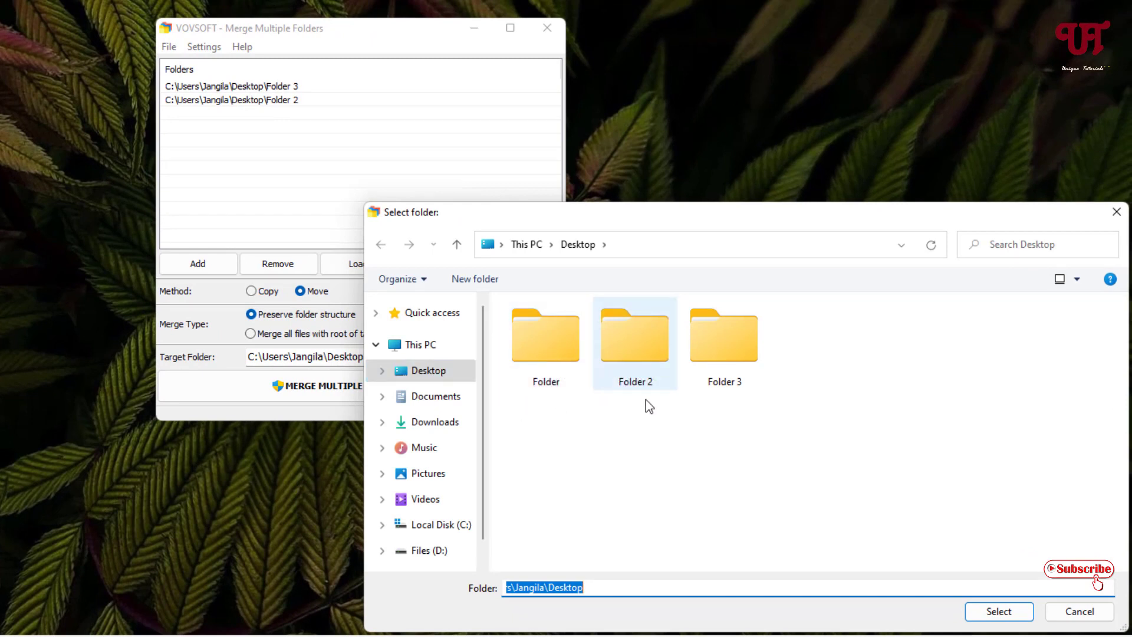
{"action": "left_click", "coordinate": [541, 365]}
{"action": "left_click", "coordinate": [996, 612]}
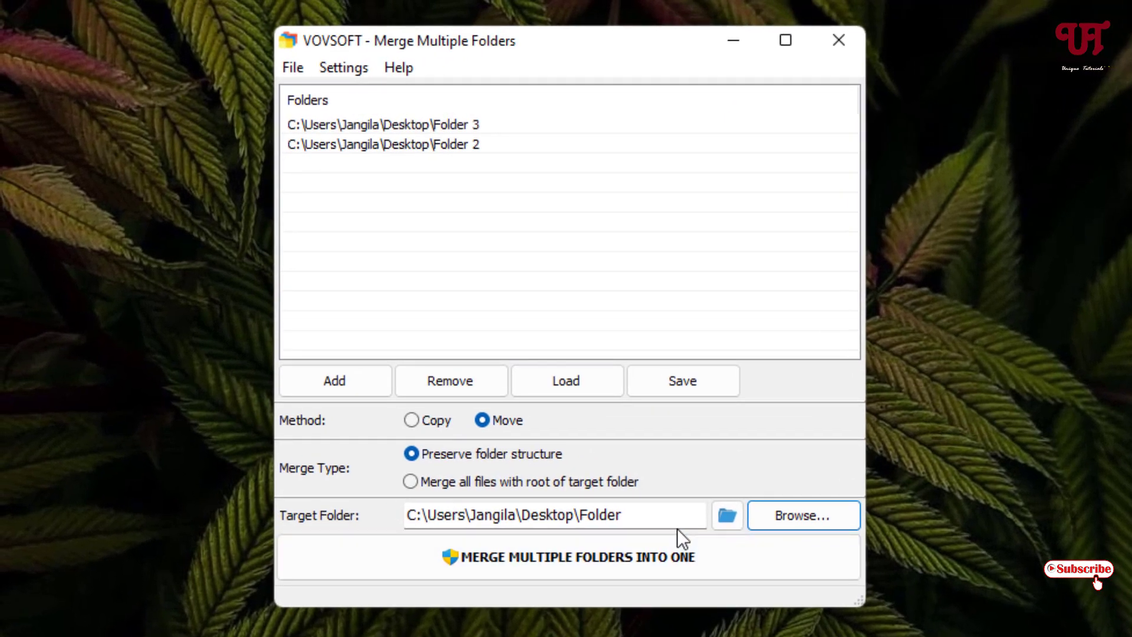
Merge Folder 2 and Folder 3 into Folder, then close the Completed! log.
{"action": "left_click", "coordinate": [557, 564]}
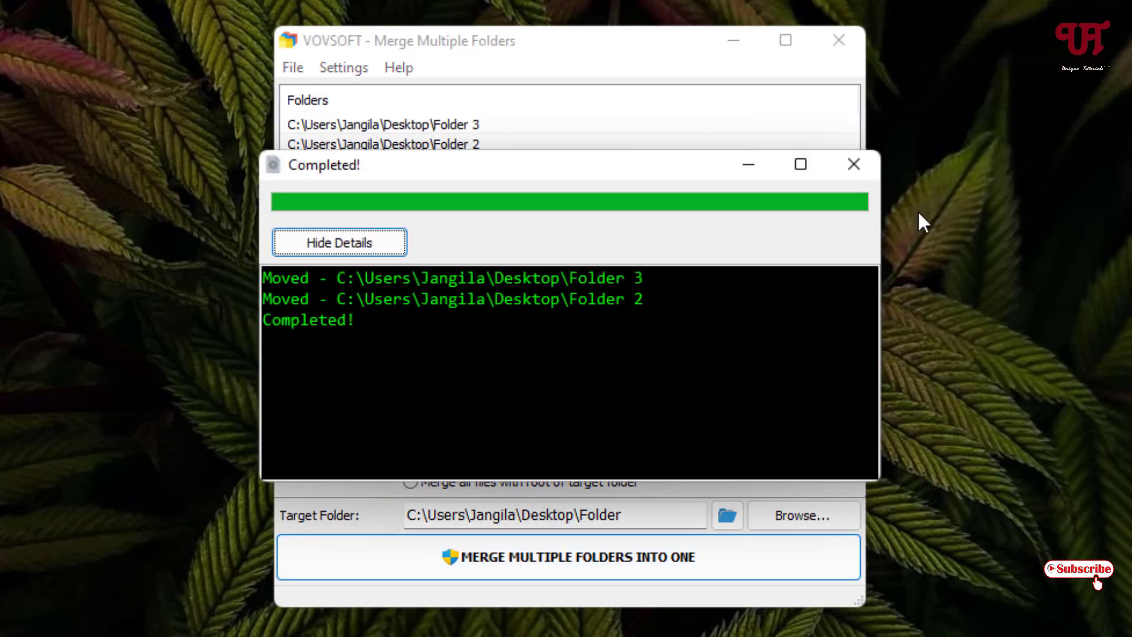
{"action": "left_click", "coordinate": [862, 162]}
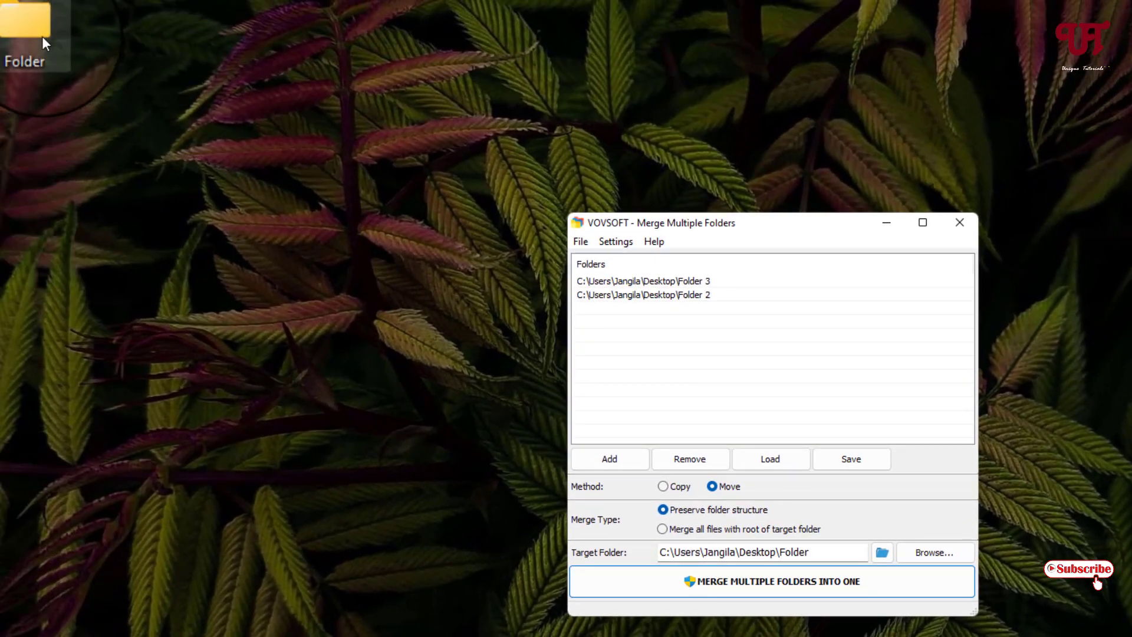
Confirm Folder holds files 1, 2 and 3, then close Merge Multiple Folders.
{"action": "double_click", "coordinate": [42, 37]}
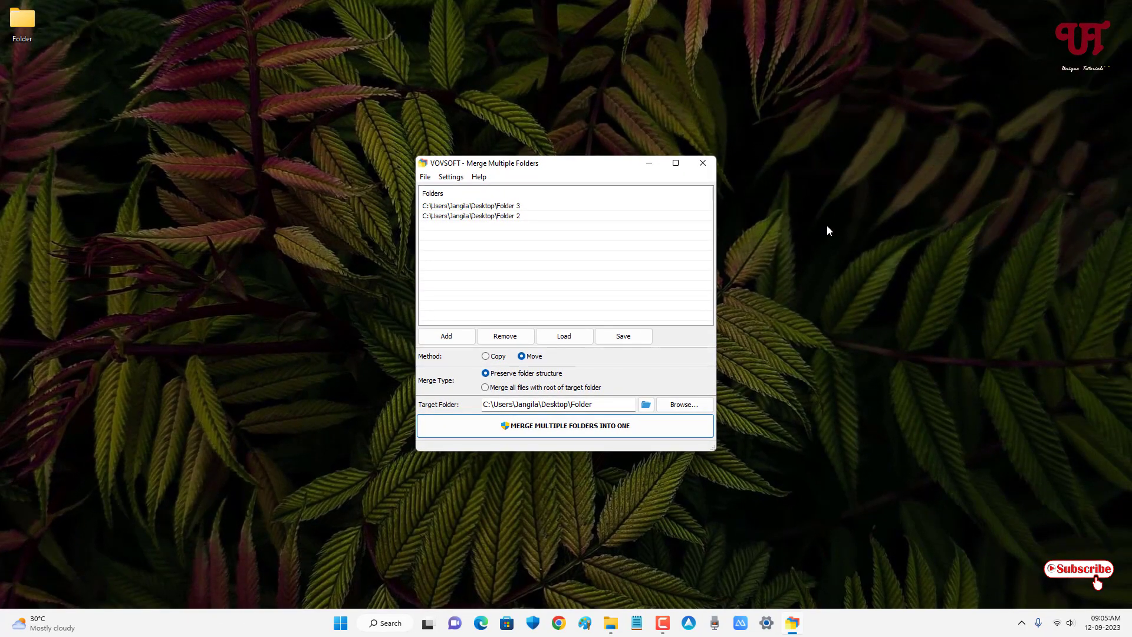
{"action": "left_click", "coordinate": [703, 163]}
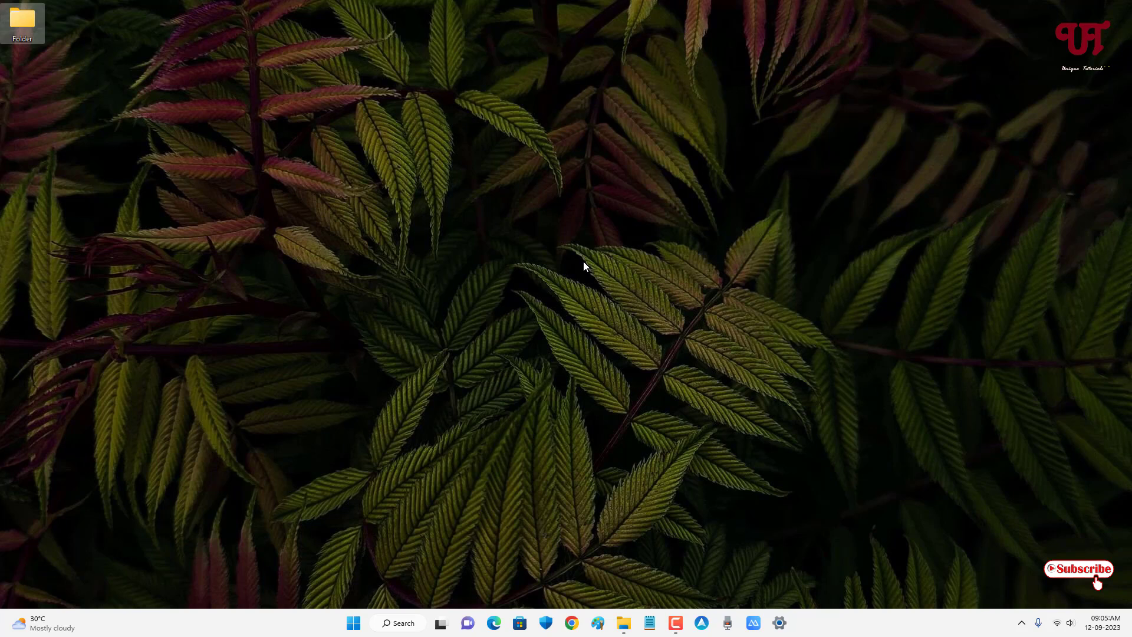
{"action": "left_click", "coordinate": [547, 260]}
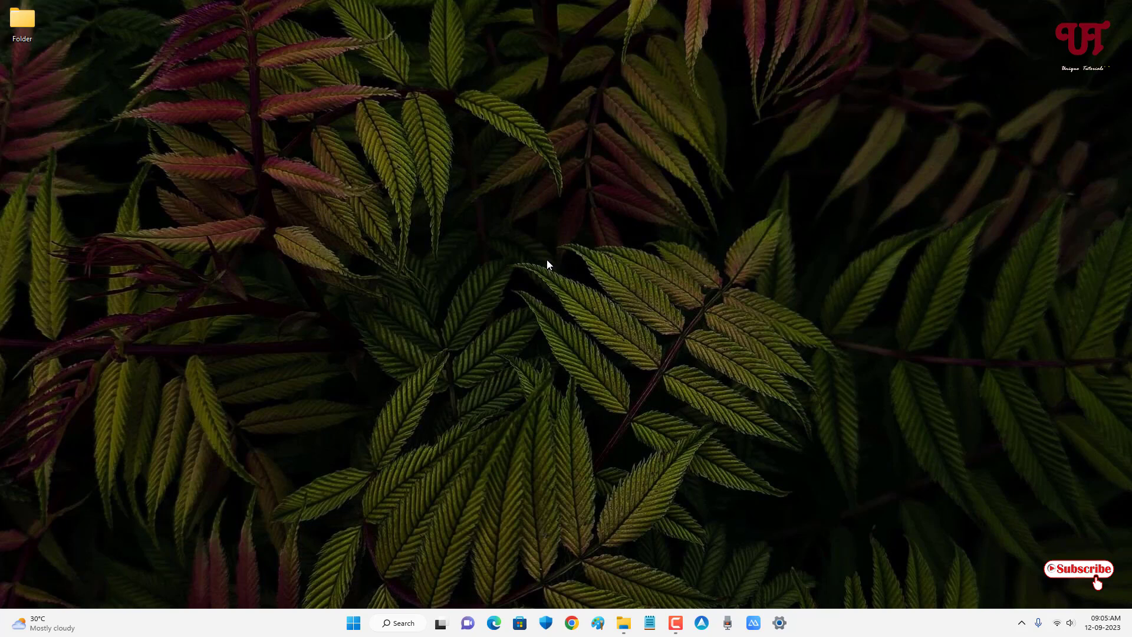